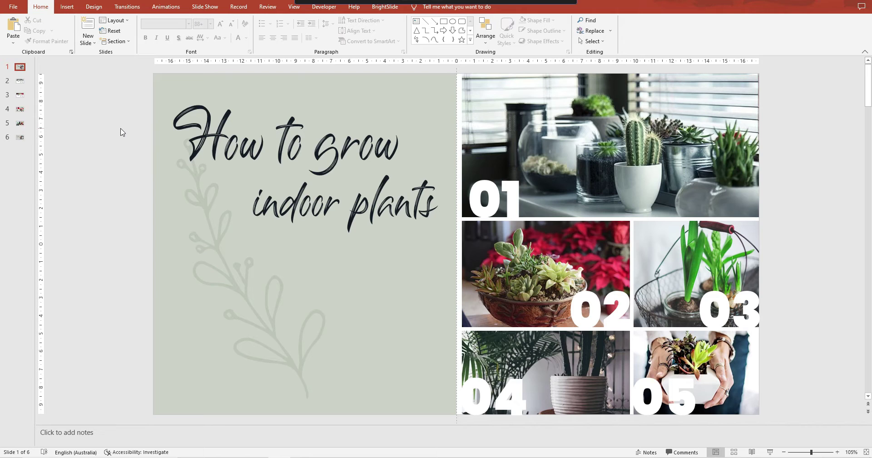
Step: Look through the contents slide and the section slides, comparing the contents numbers with the slides' page numbers
scroll(121, 133, "down", 1)
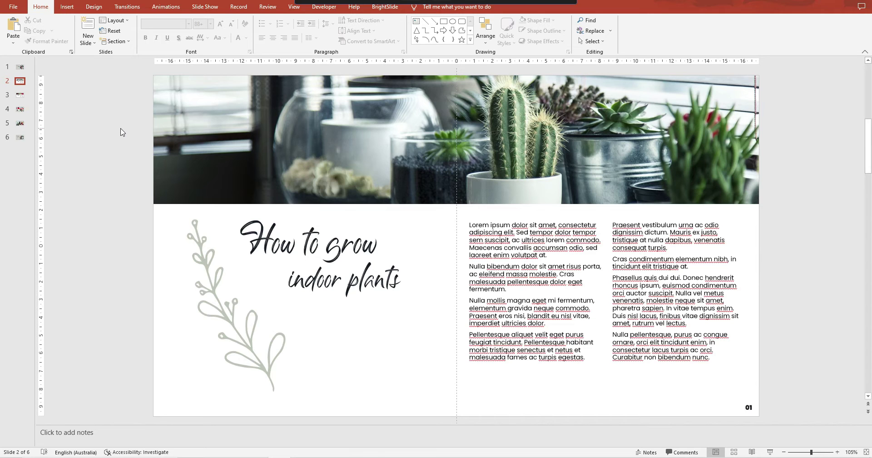
scroll(121, 132, "down", 1)
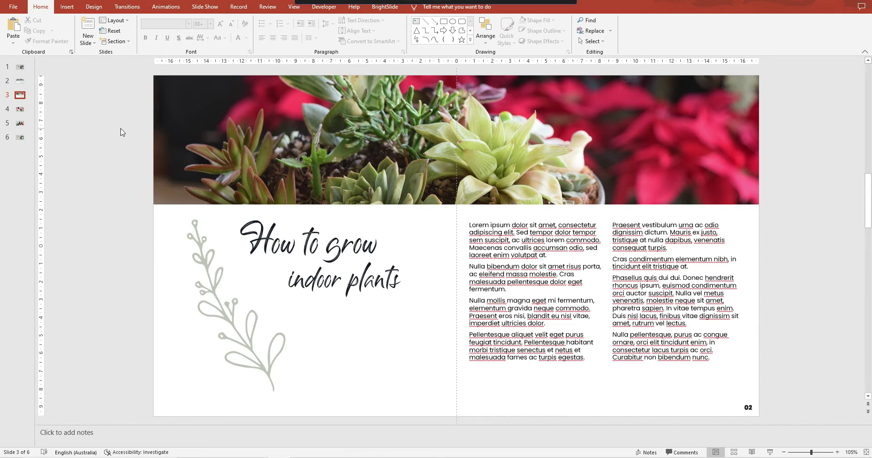
scroll(122, 133, "up", 2)
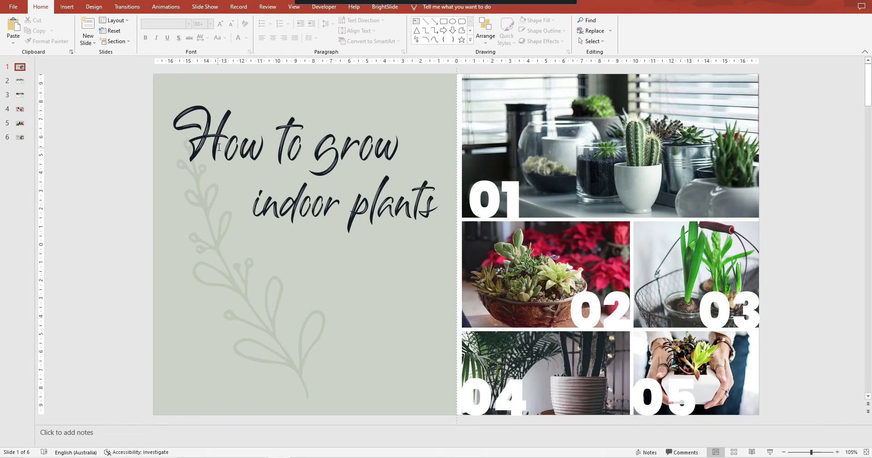
left_click(506, 196)
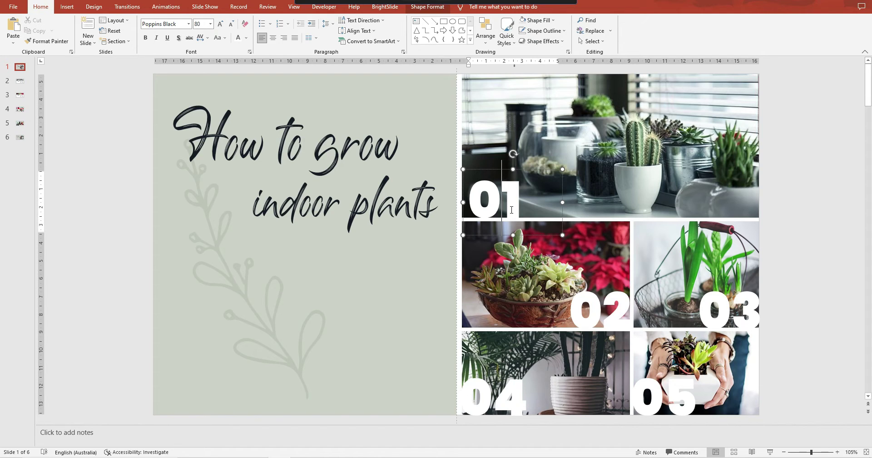
left_click(132, 171)
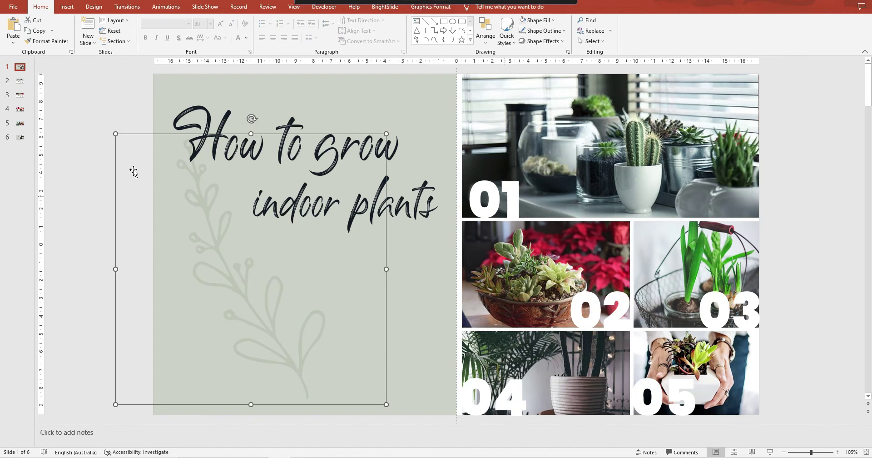
key("Escape")
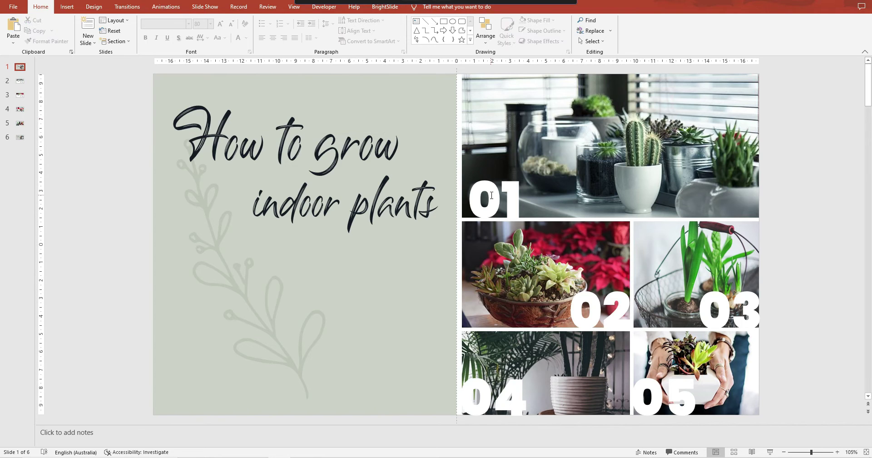
scroll(491, 195, "down", 2)
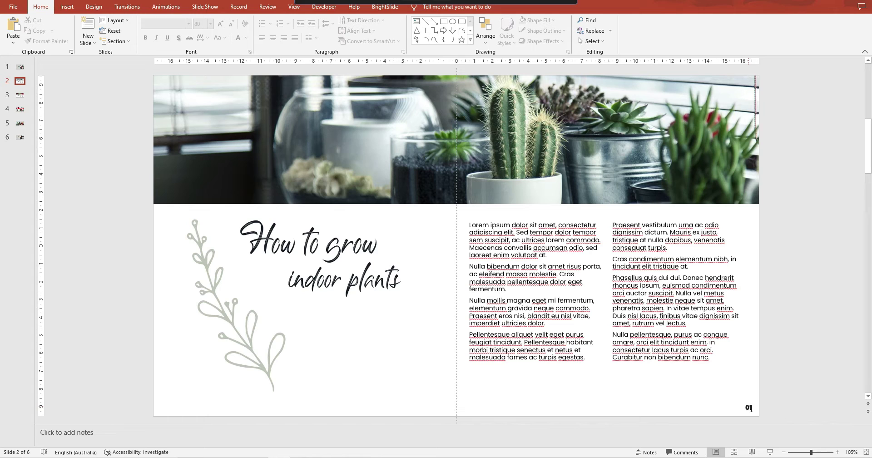
scroll(326, 242, "up", 2)
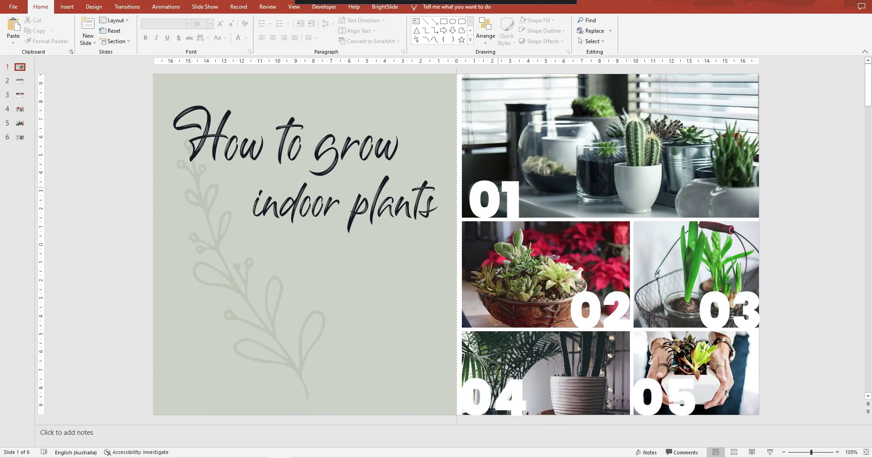
Step: Hyperlink the "01" text box on the contents slide to Slide 2 in this document
left_click(499, 188)
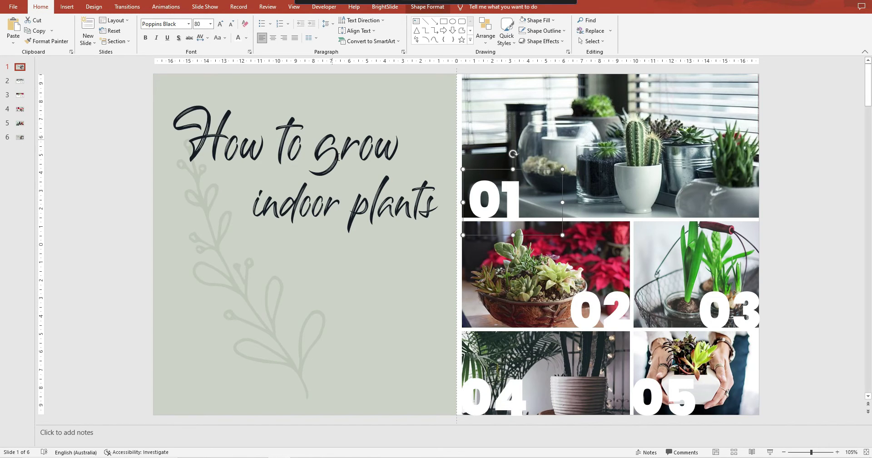
right_click(462, 169)
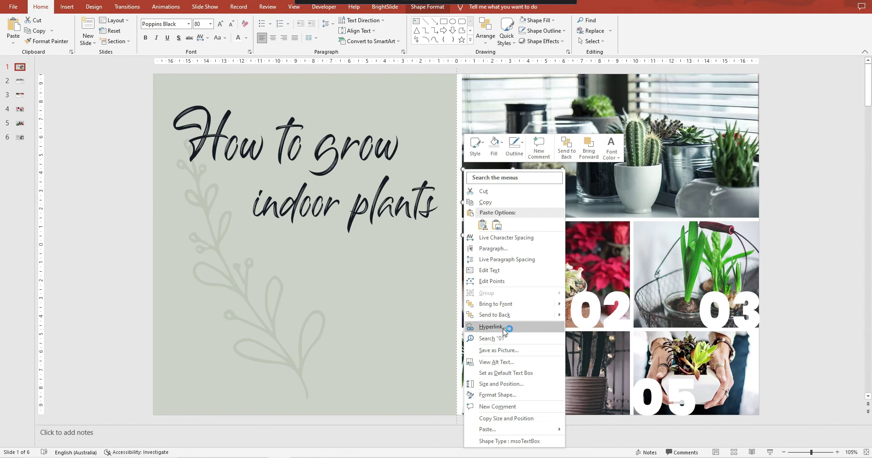
left_click(491, 327)
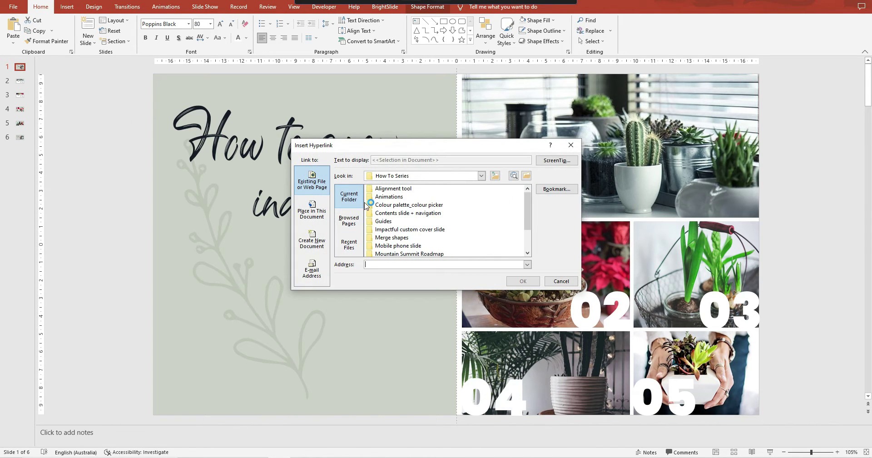
left_click(312, 211)
left_click(373, 224)
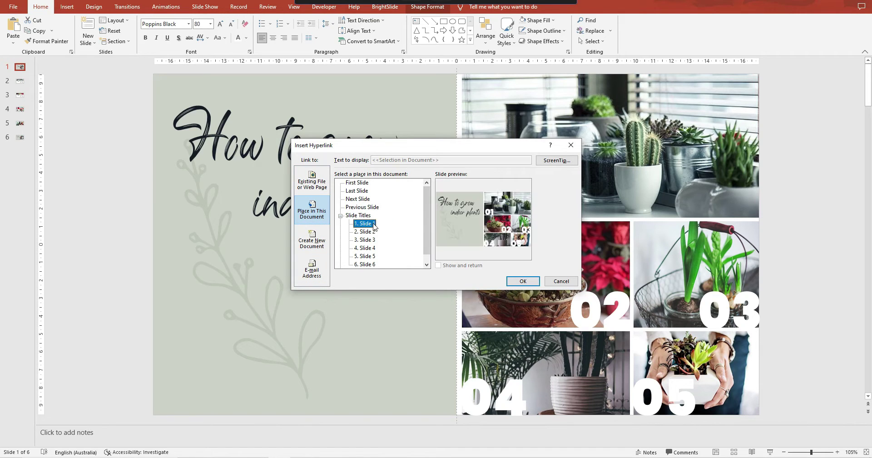
left_click(370, 232)
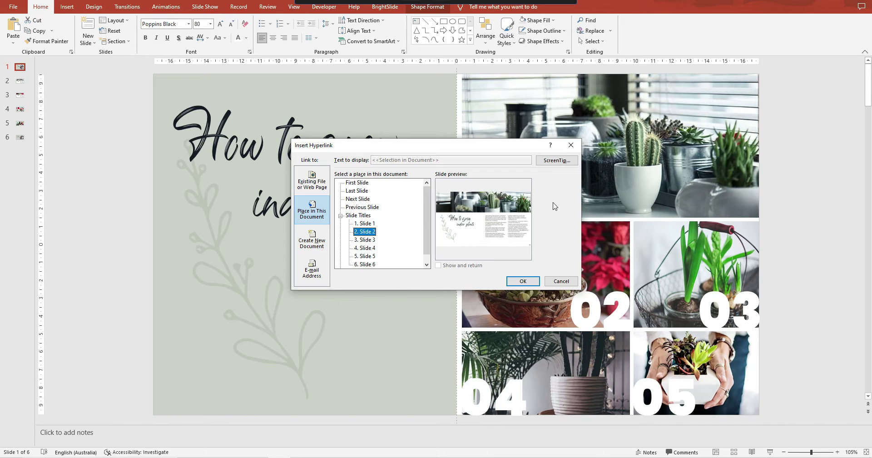
left_click(523, 281)
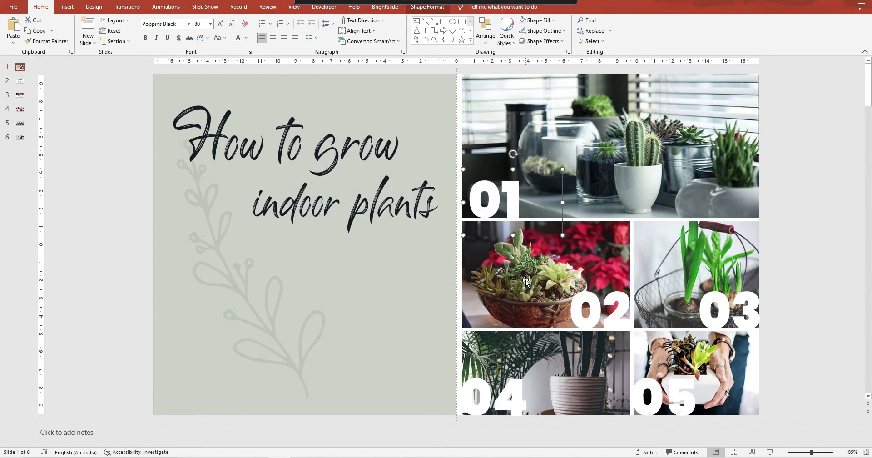
left_click(113, 192)
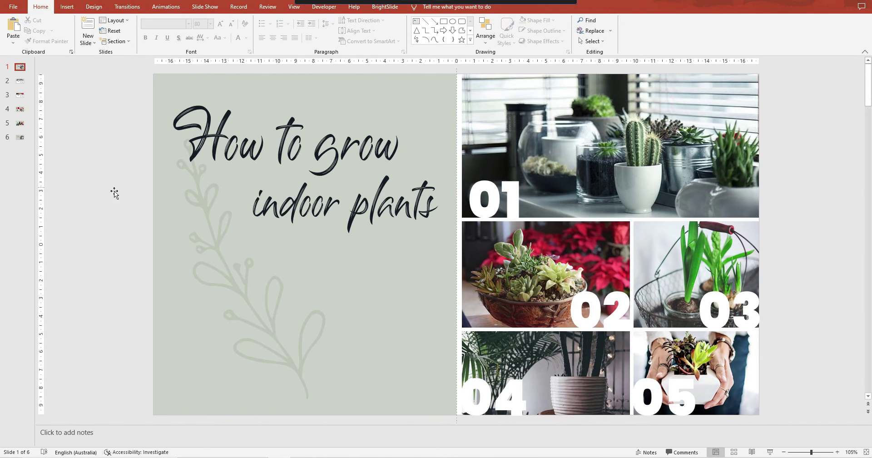
Step: Hyperlink the "02" text box on the contents slide to Slide 3 in this document
left_click(599, 307)
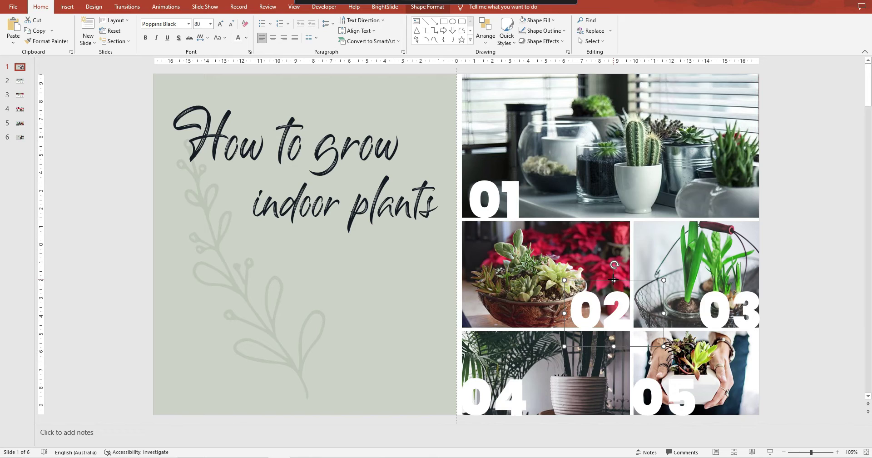
right_click(615, 281)
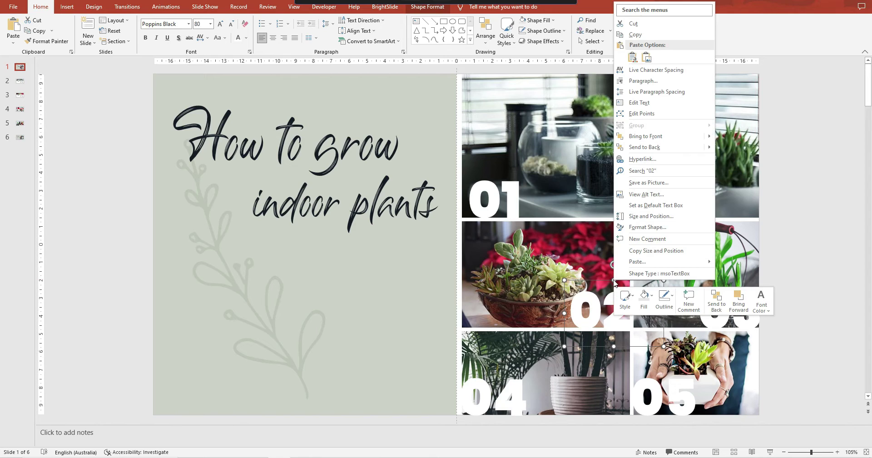
left_click(642, 158)
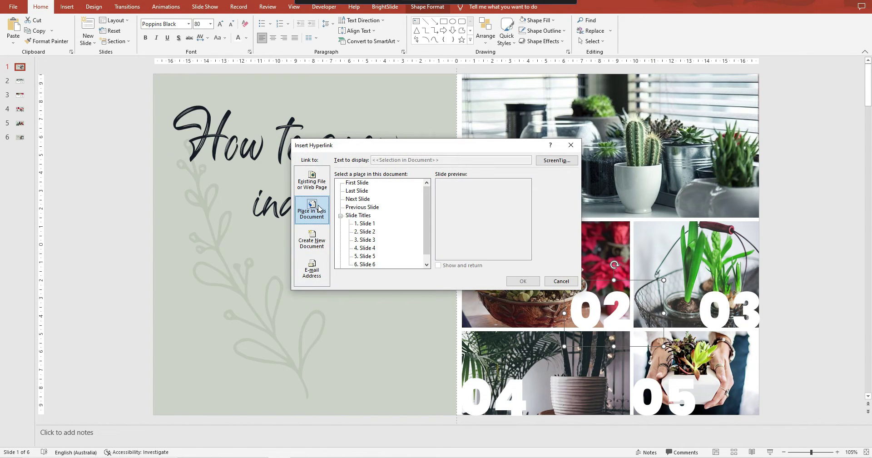
left_click(369, 240)
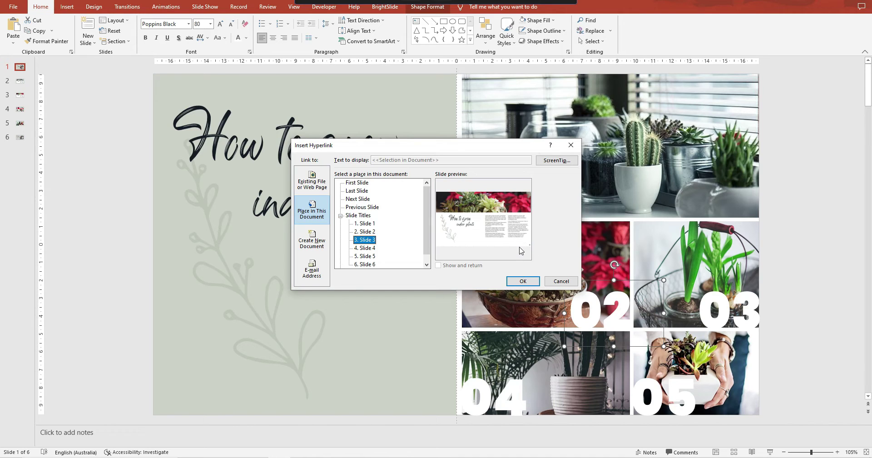
left_click(523, 281)
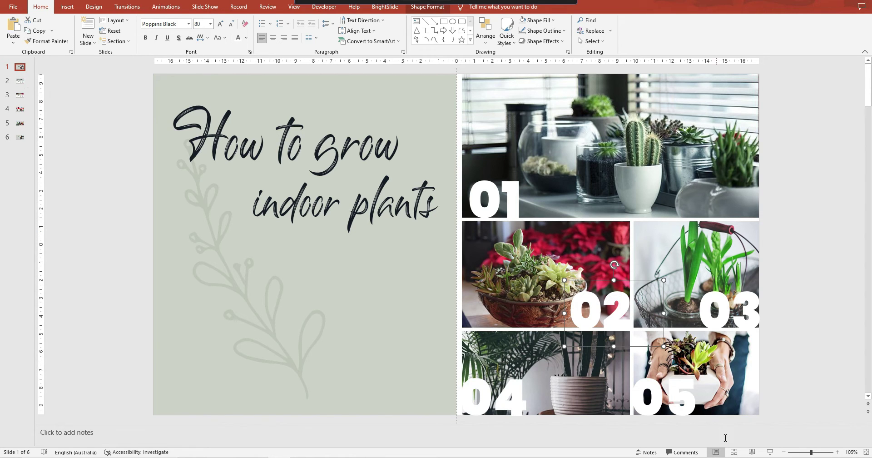
Step: Test the 01 and 02 links in Reading View, returning to the contents slide after each one
left_click(752, 452)
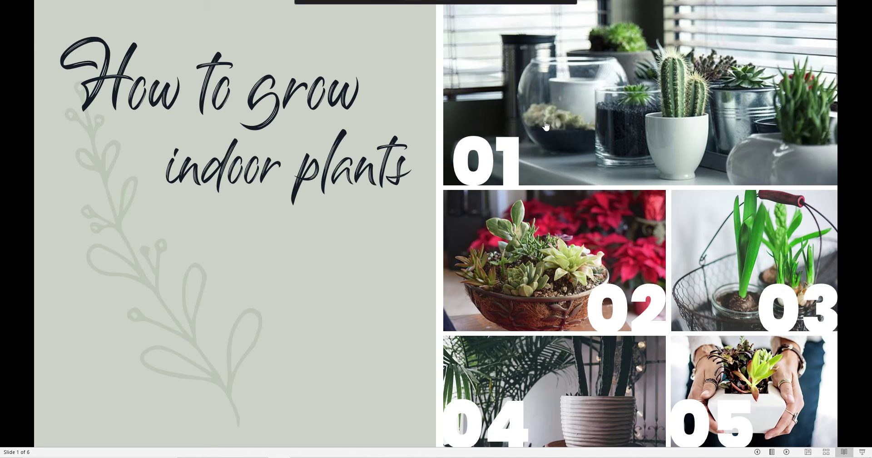
left_click(511, 145)
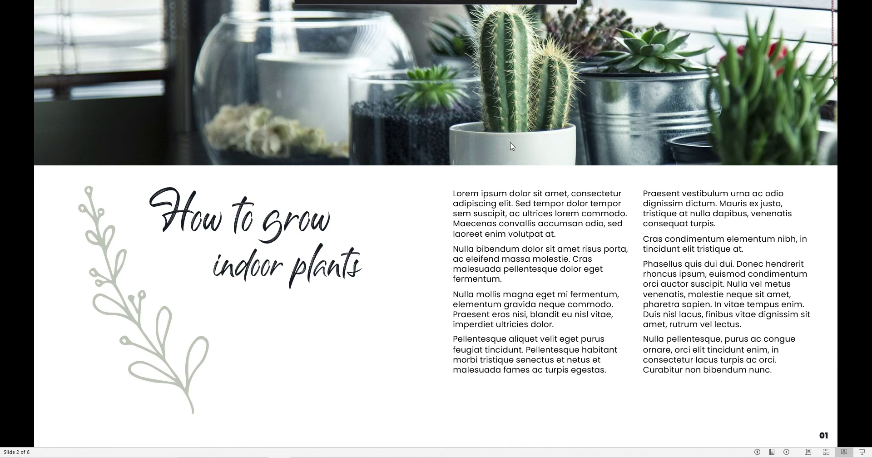
left_click(518, 154)
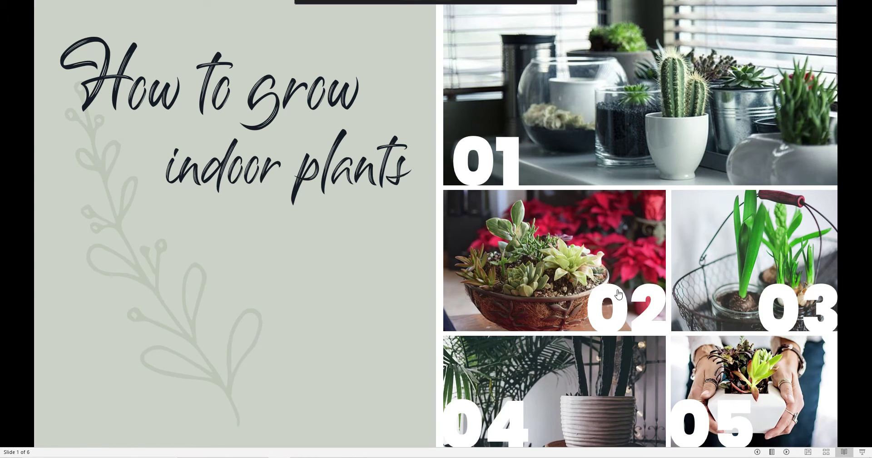
left_click(593, 293)
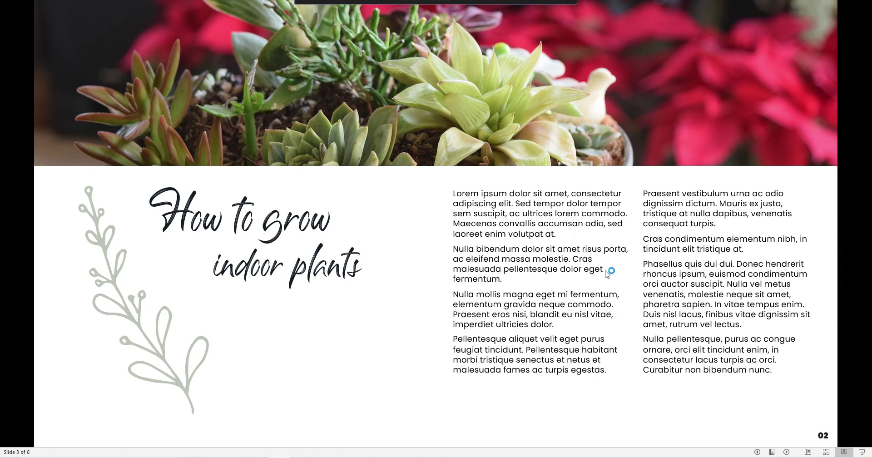
key("Left")
key("Left")
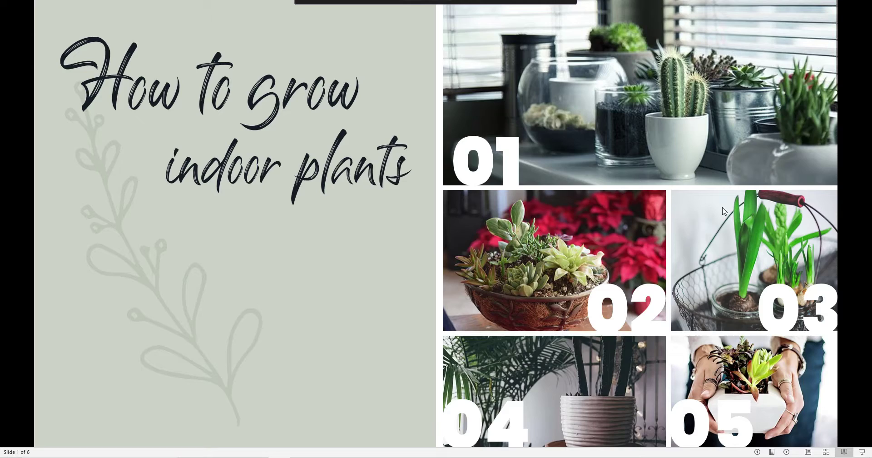
Step: Page forward to slide 3 and back to the contents slide, and leave Reading View
key("Right")
key("Right")
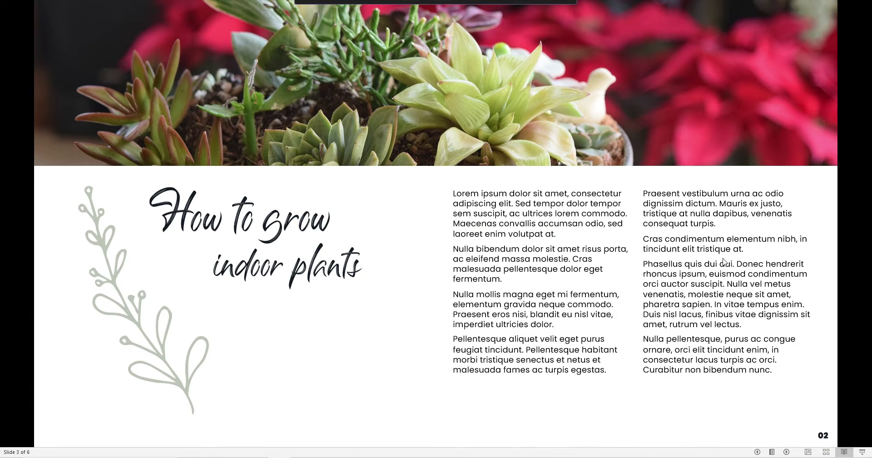
key("Left")
key("Left")
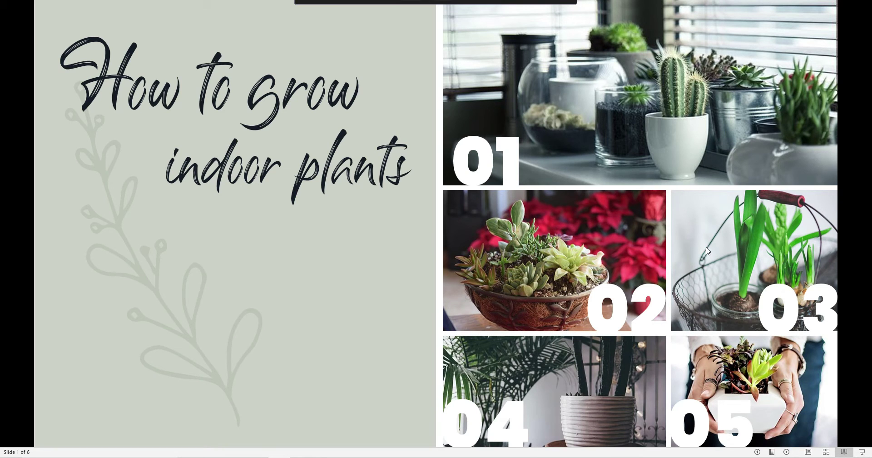
key("Escape")
Step: On slide 2, draw a five-point star about 0.53 cm wide beside the page number 01 and fill it black
left_click(20, 81)
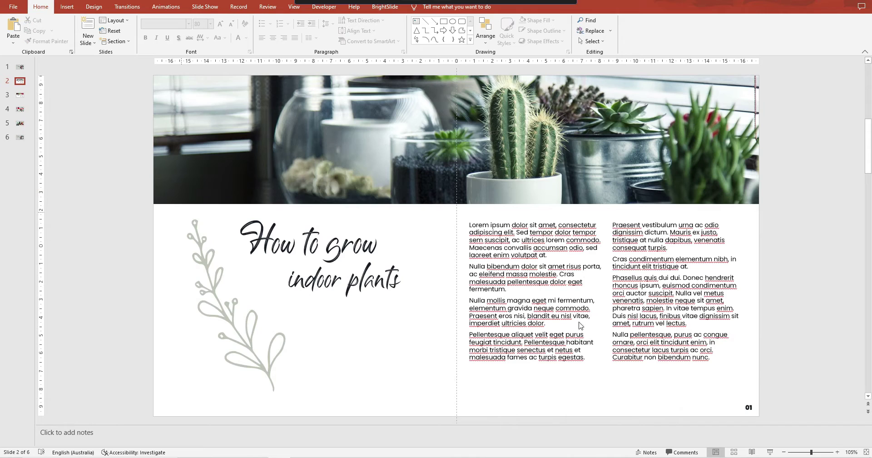
left_click(749, 409)
left_click(749, 408)
left_click(778, 394)
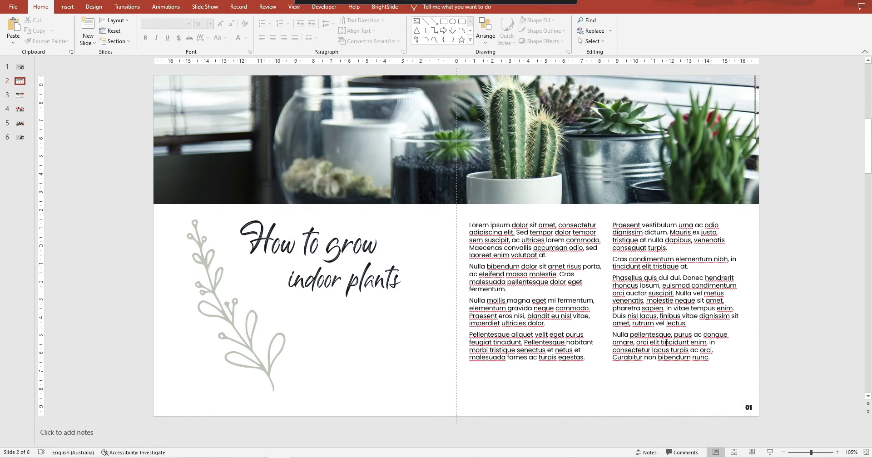
left_click(461, 40)
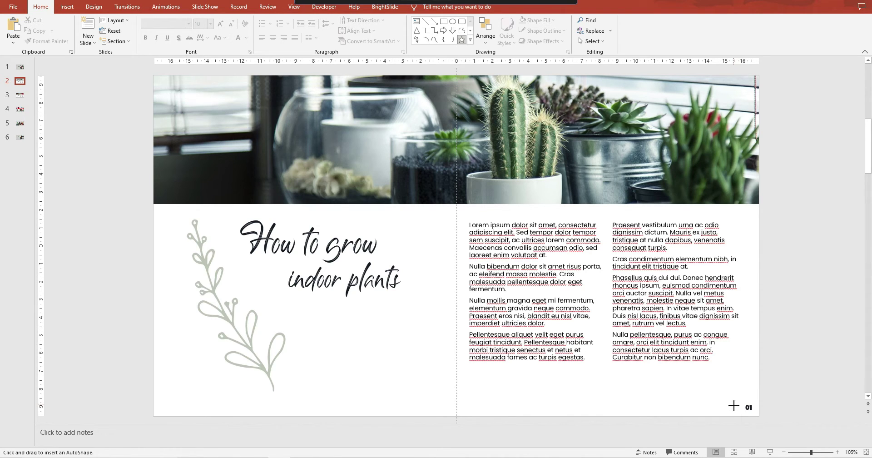
mouse_move(732, 403)
left_mouse_down()
mouse_move(741, 412)
mouse_move(737, 407)
left_mouse_up()
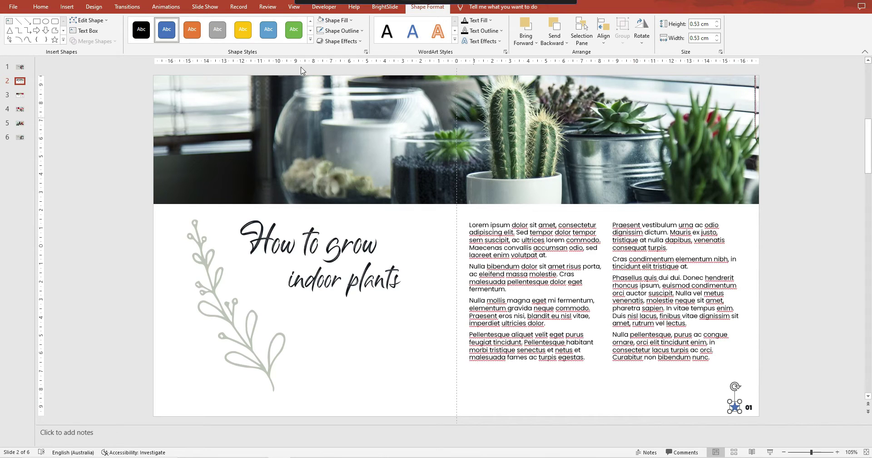
left_click(338, 20)
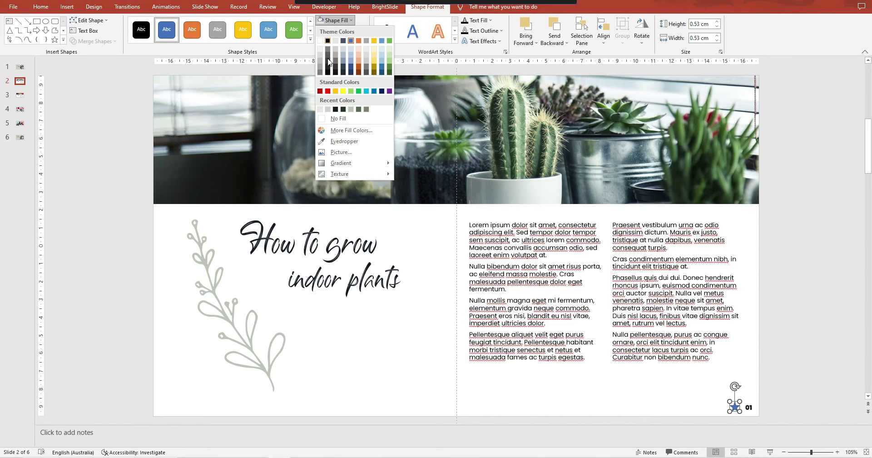
left_click(336, 109)
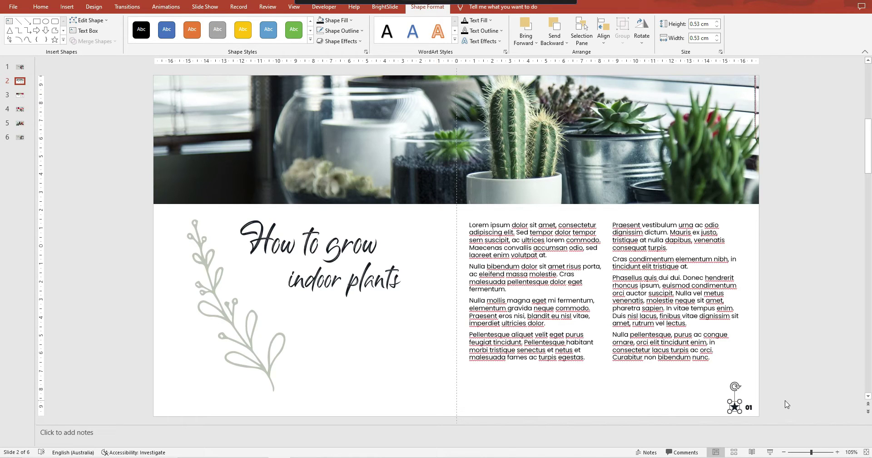
Step: Move the star to the upper-right corner of slide 2's photo and try a white fill on it
left_click_drag(736, 408, 746, 85)
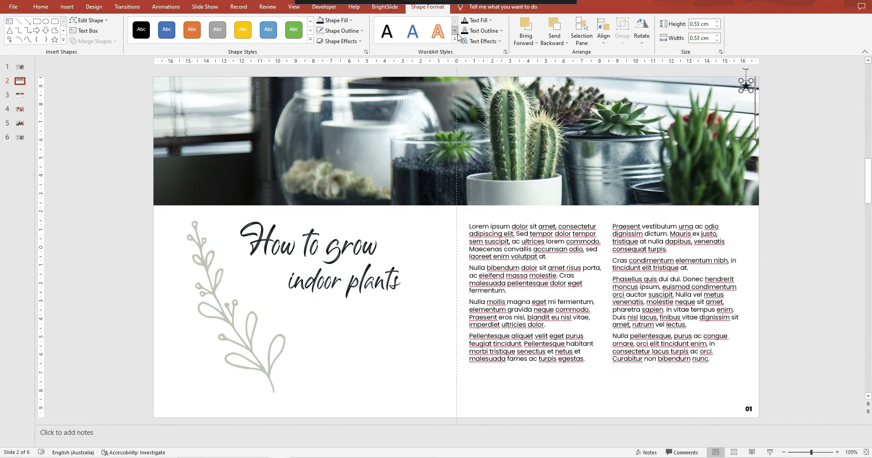
left_click(349, 20)
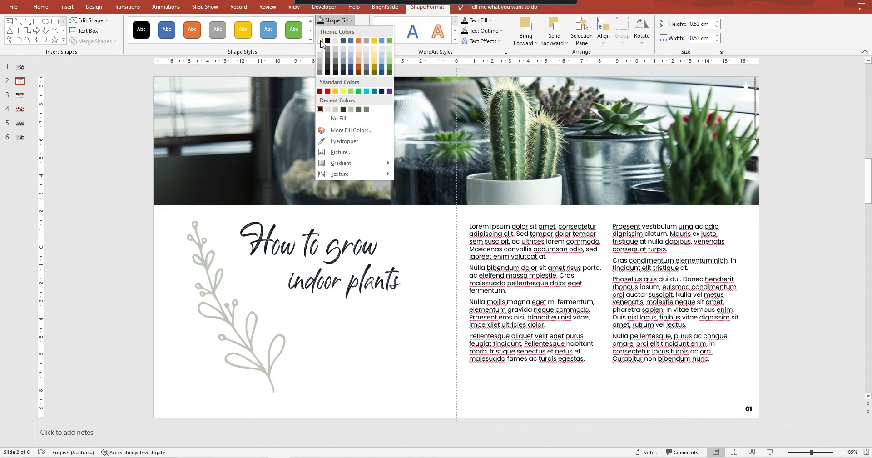
left_click(320, 41)
left_click(808, 119)
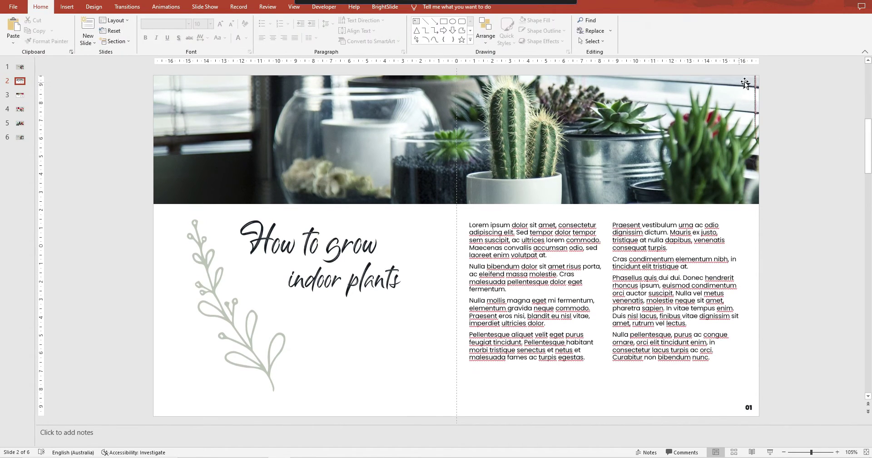
left_click(747, 88)
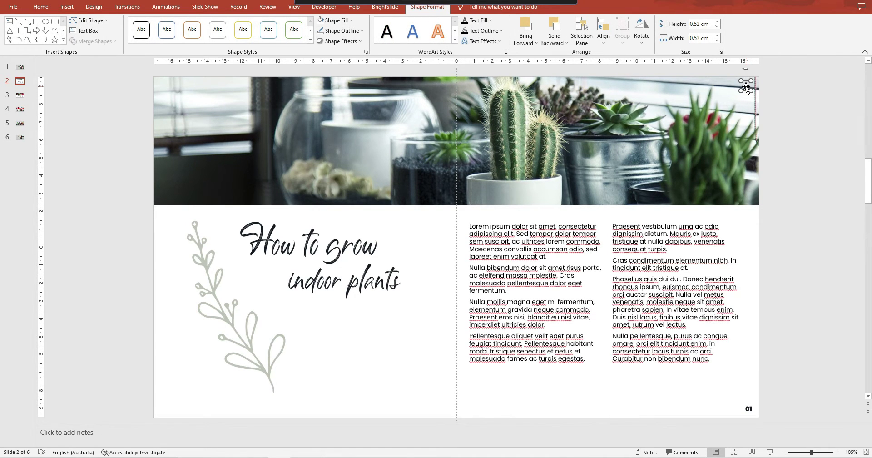
Step: Hyperlink the star on slide 2 to Slide 1 in this document
right_click(746, 87)
left_click(781, 247)
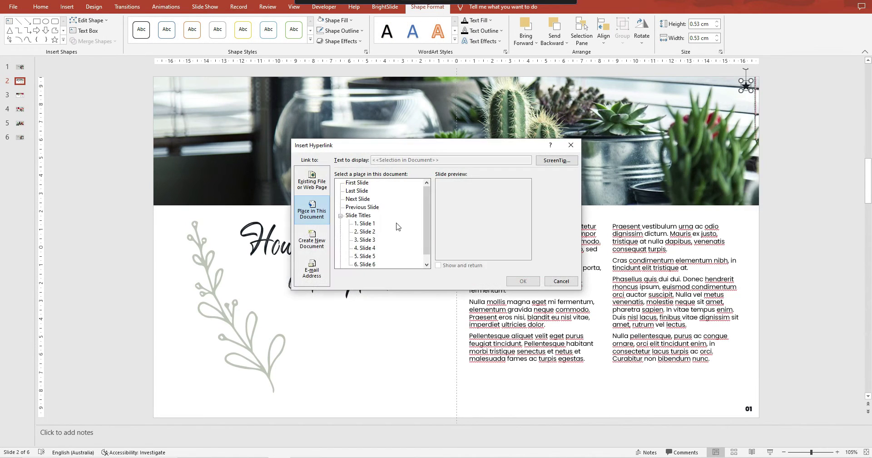
left_click(366, 224)
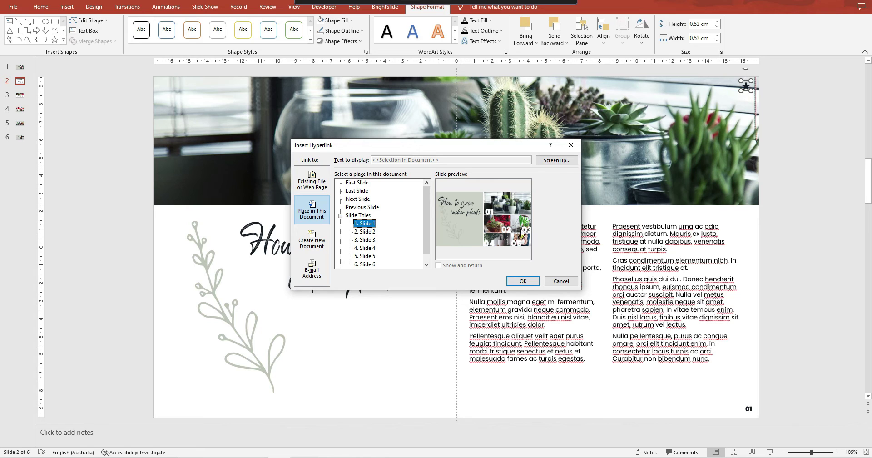
left_click(523, 281)
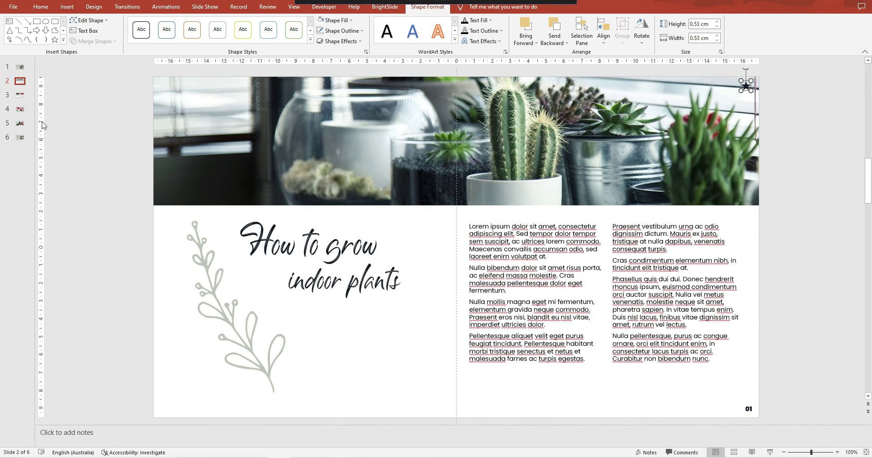
Step: Paste a copy of the star onto slide 3 and add a text box below it reading "Contents"
left_click(20, 95)
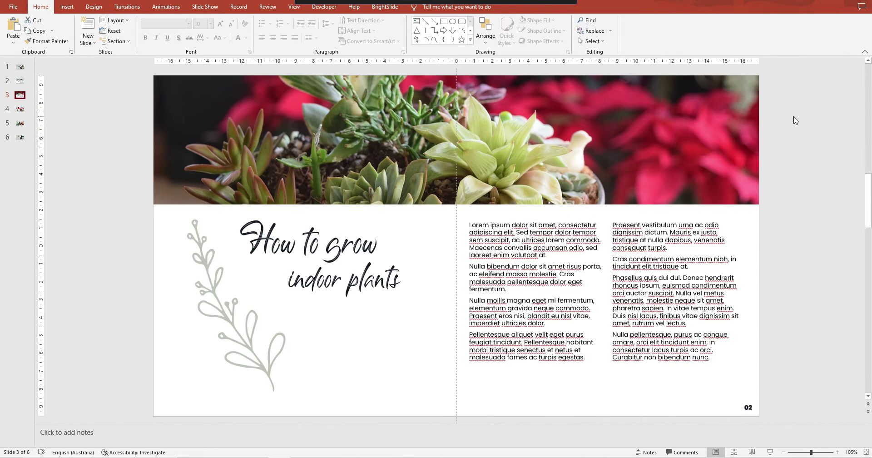
key("ctrl+v")
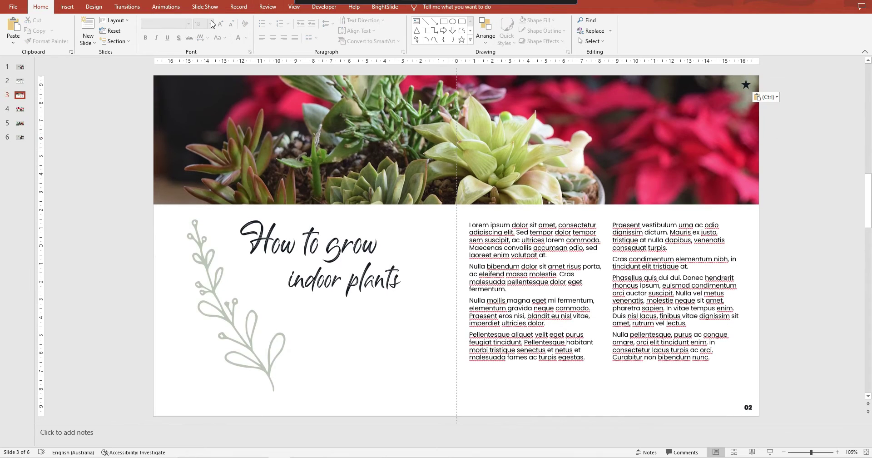
left_click(416, 21)
left_click_drag(719, 101, 749, 114)
type("Home")
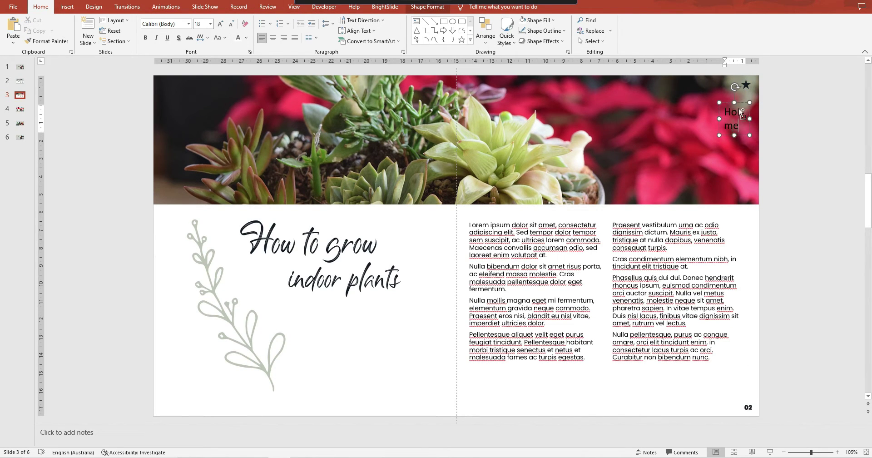
key("ctrl+a")
type("Conte")
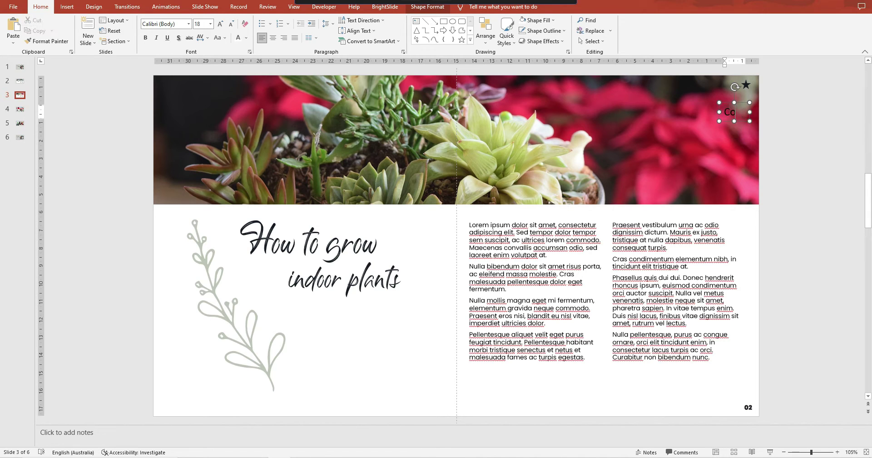
type("ntents")
Step: Set the "Contents" text on slide 3 to white Poppins
key("ctrl+a")
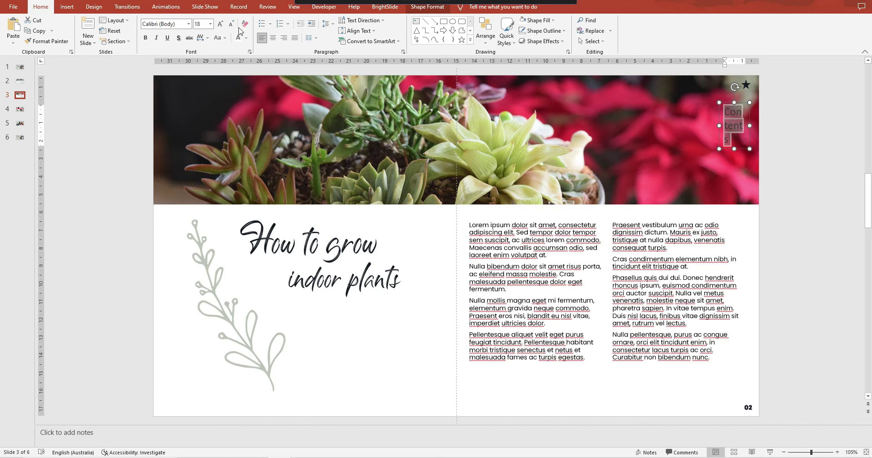
left_click(166, 24)
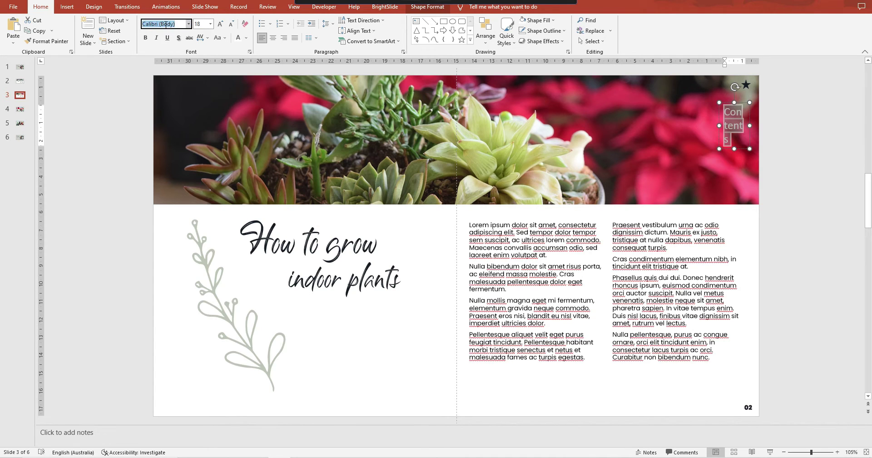
type("Poppins")
key("BackSpace")
key("Return")
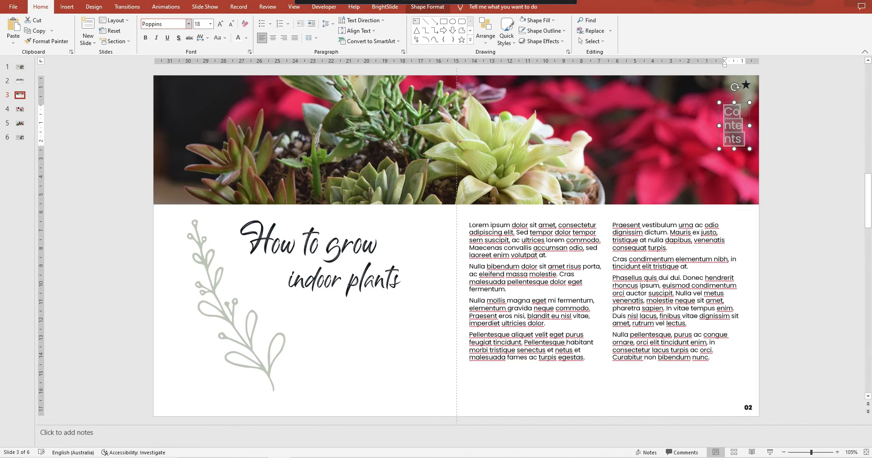
Step: Reduce the "Contents" text to size 8, underline it, and widen its text box so the word fits on one line
left_click(233, 24)
left_click(232, 24)
left_click(232, 24)
left_click(232, 24)
left_click(231, 24)
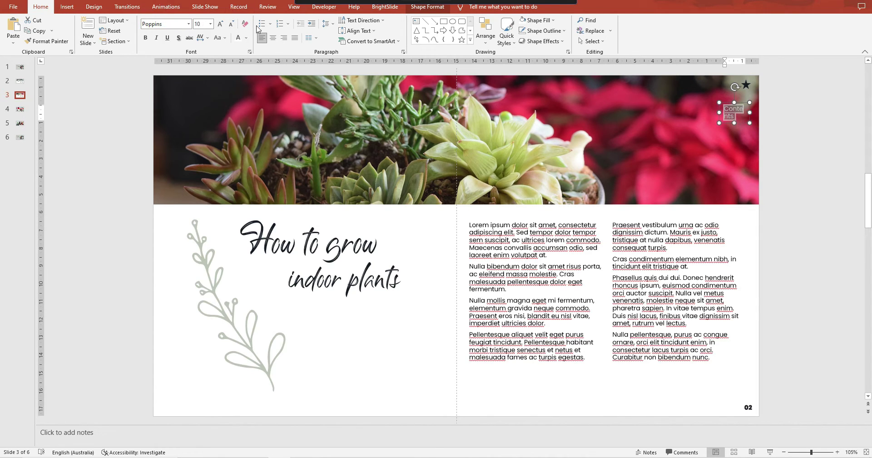
left_click(232, 24)
left_click(231, 24)
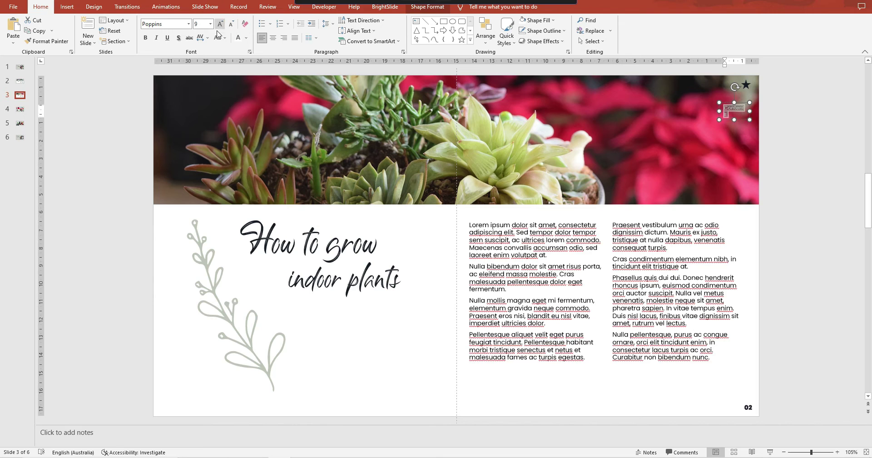
left_click(167, 38)
left_click_drag(750, 111, 757, 112)
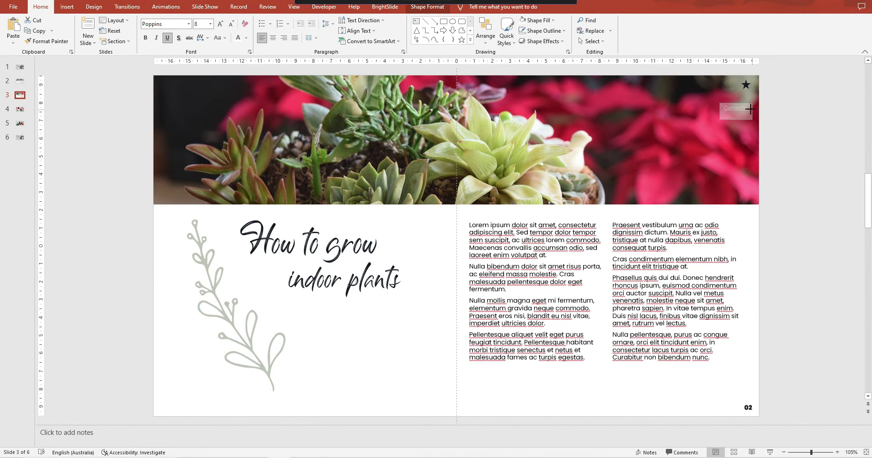
left_click(780, 127)
Step: Delete the star on slide 3 and move the "Contents" text box into its place, comparing with slide 2
left_click(746, 87)
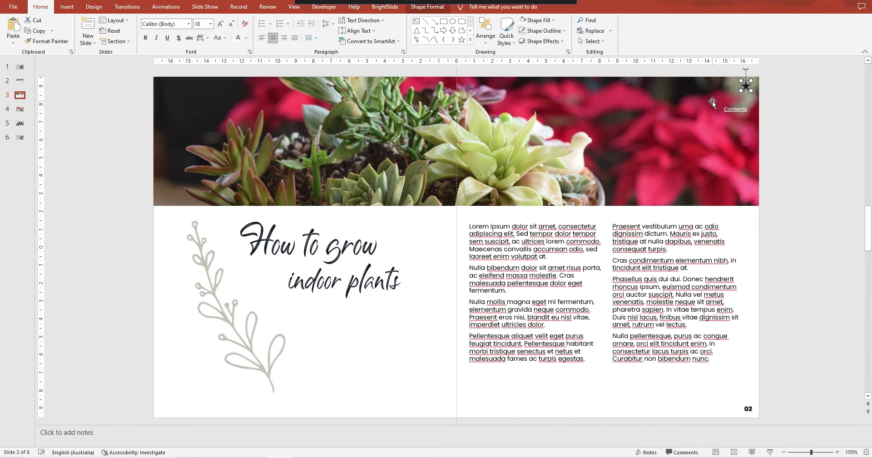
left_click(727, 101)
left_click_drag(736, 109, 744, 82)
key("Page_Up")
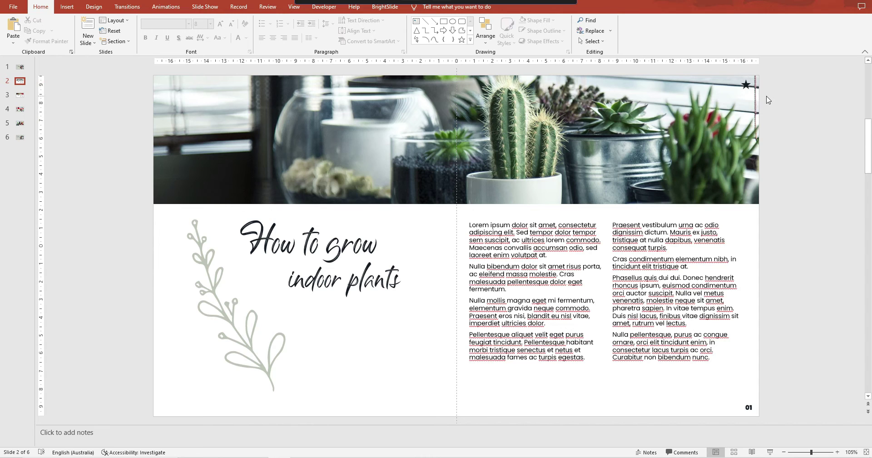
key("Page_Down")
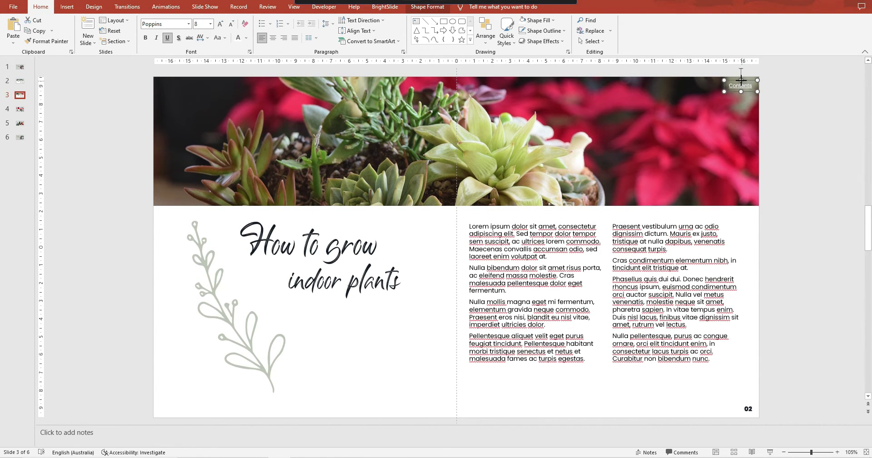
Step: Hyperlink the "Contents" text box on slide 3 to Slide 1 in this document
right_click(744, 84)
left_click(785, 238)
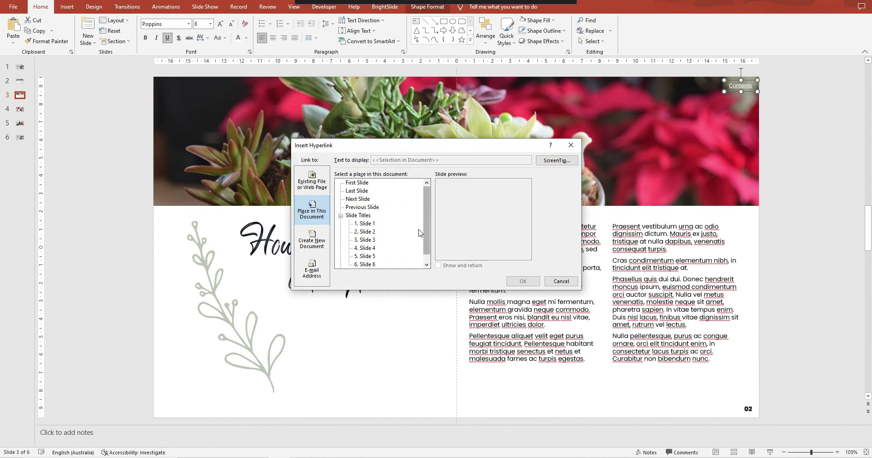
left_click(366, 223)
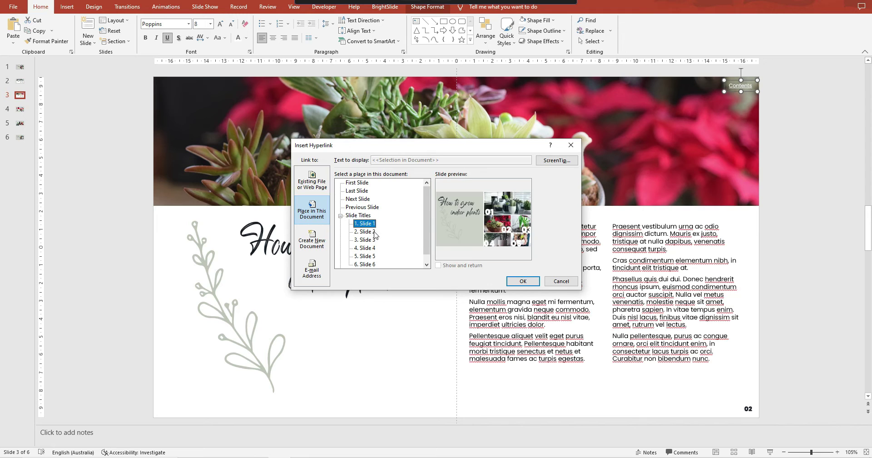
left_click(520, 282)
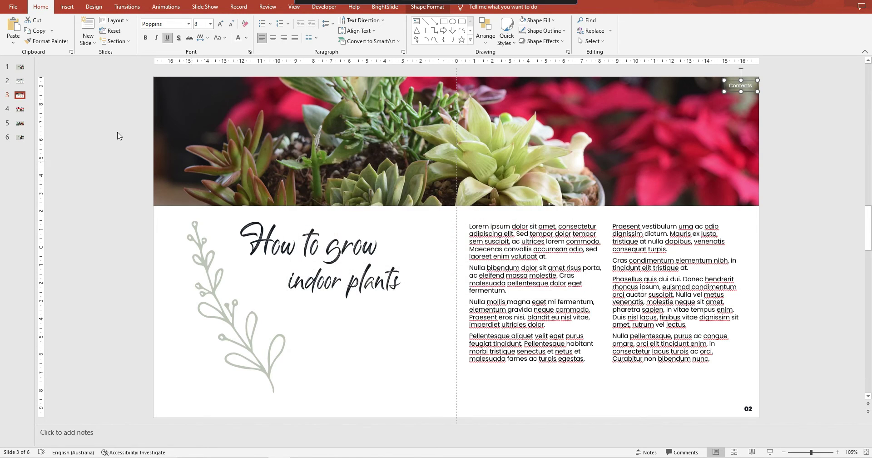
Step: From slide 1 in Reading View, test the 01 and 02 links with their star and "Contents" return links, and exit the view
left_click(20, 66)
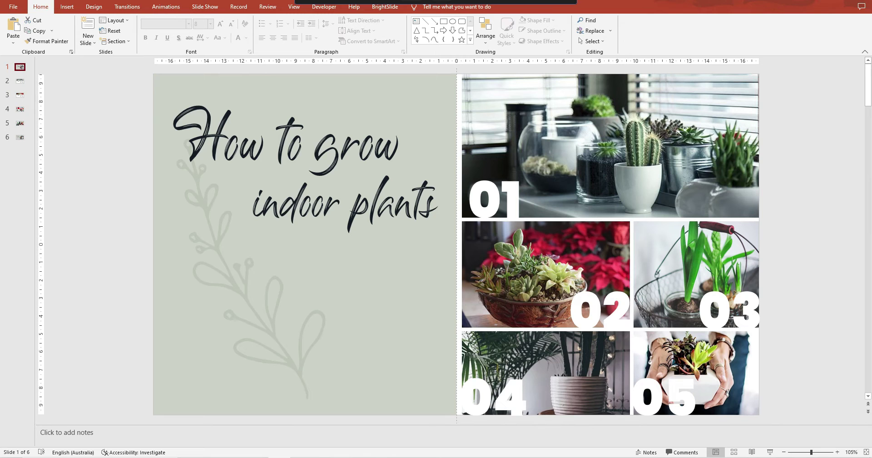
left_click(752, 452)
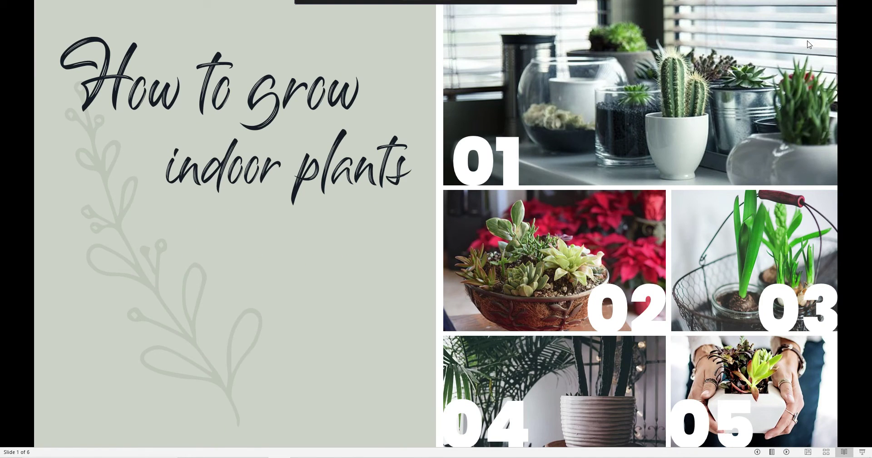
left_click(504, 157)
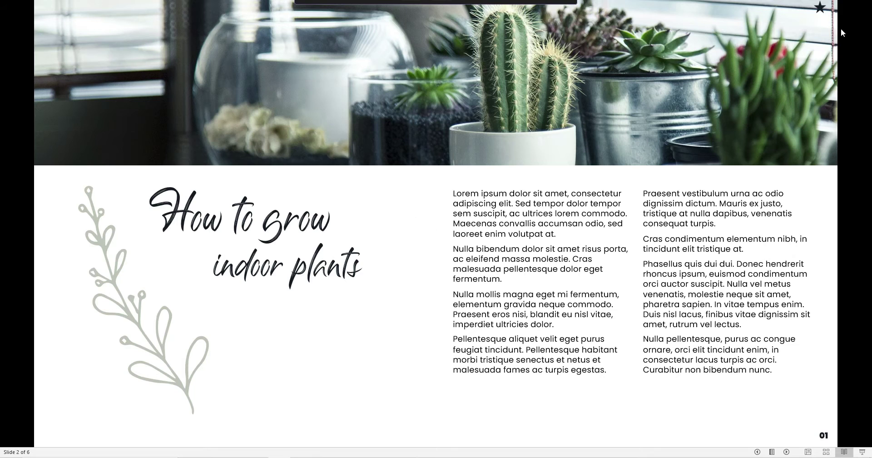
left_click(820, 8)
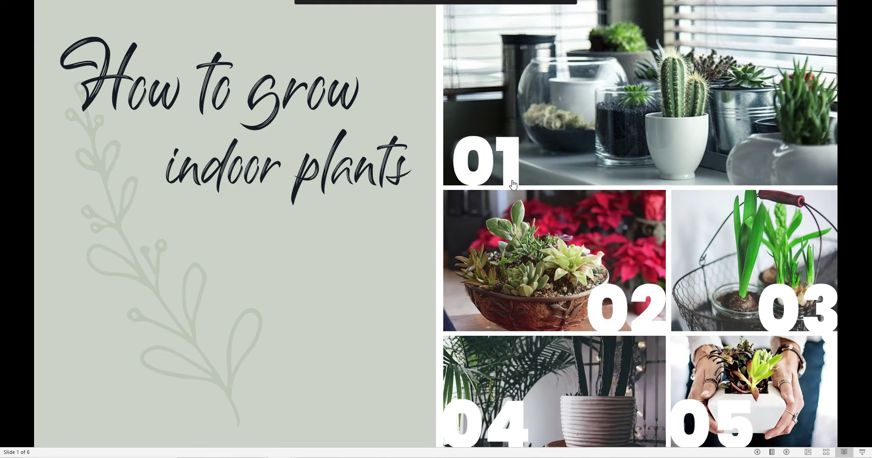
left_click(656, 298)
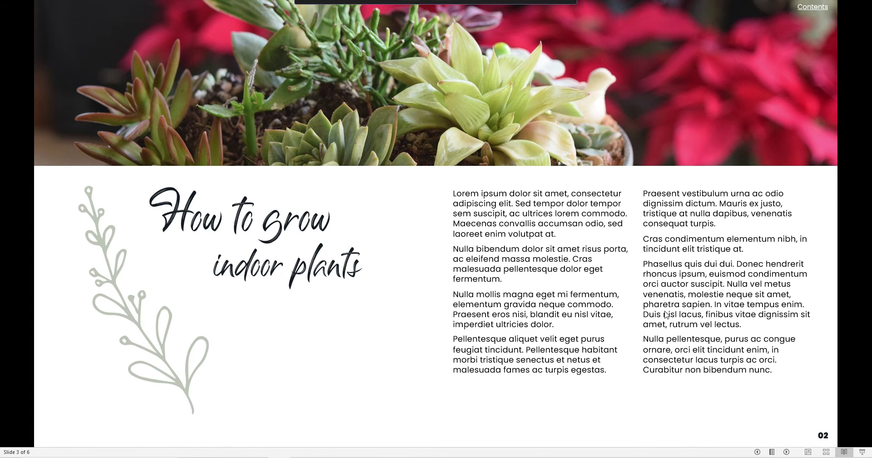
left_click(807, 8)
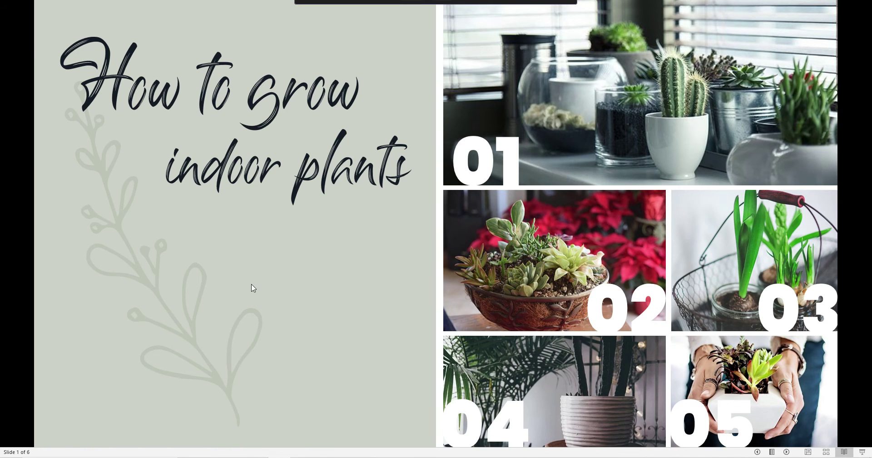
key("Escape")
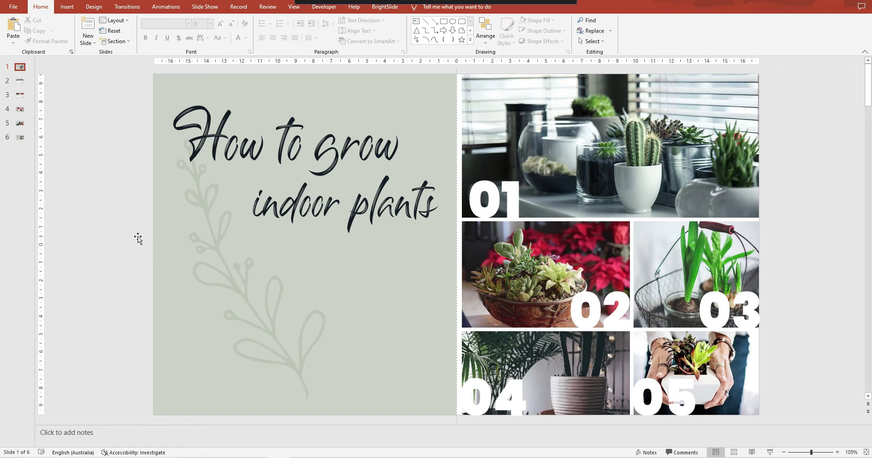